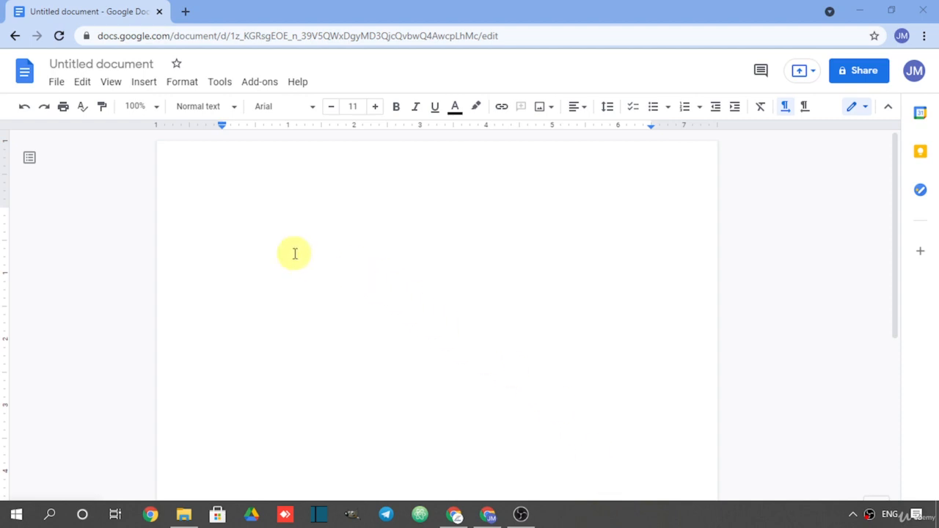
# Enter "Title" on the first line and paste the copied lorem ipsum paragraphs from the clipboard history below it.
pyautogui.click(235, 234)
pyautogui.write('Title')
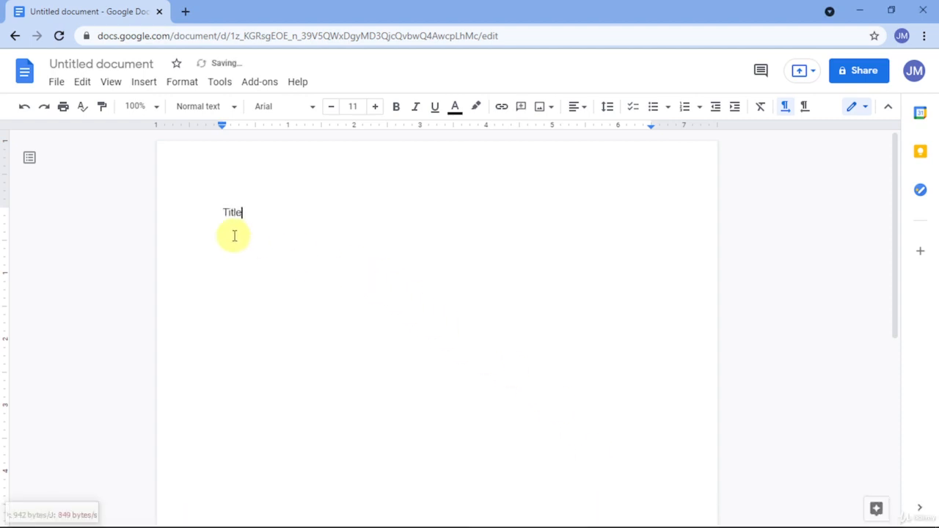
pyautogui.press('super+v')
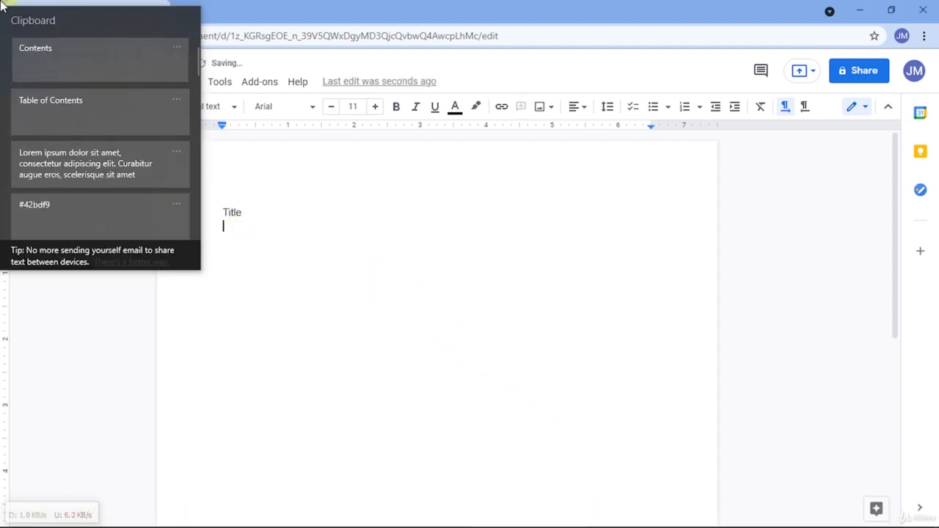
pyautogui.click(63, 157)
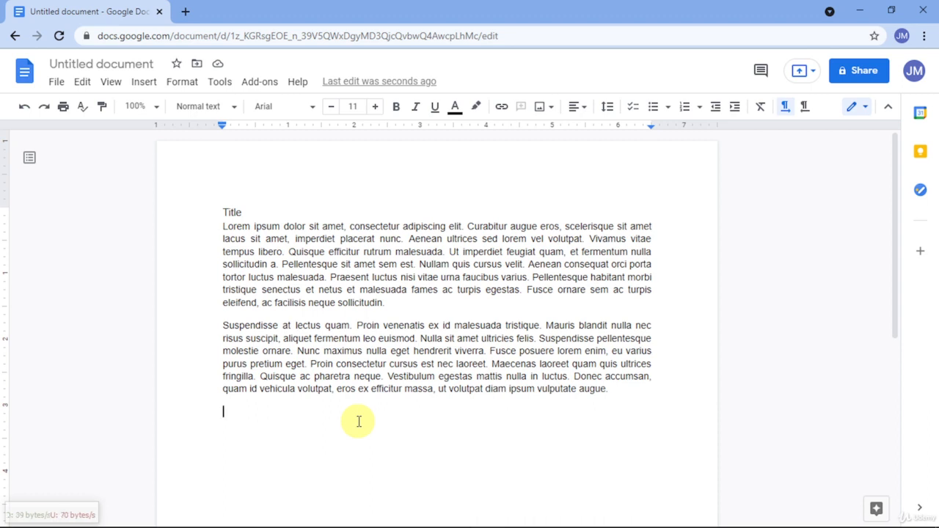
# Add the sentence "You can click here and see the real article." below the lorem ipsum paragraphs.
pyautogui.write('Yo')
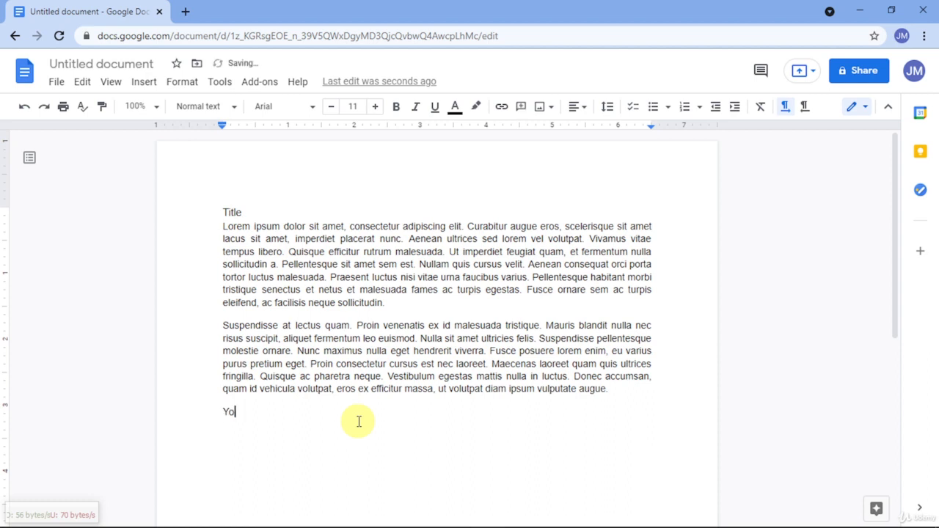
pyautogui.write('u can click here and see the real articear')
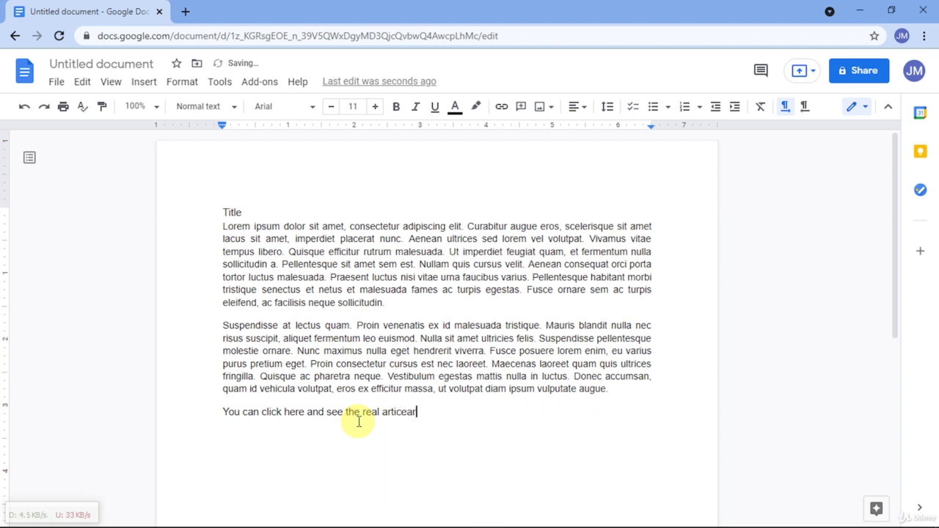
pyautogui.hotkey('ctrl', 'BackSpace')
# Link the whole sentence "You can click here and see the real article." to the suggested google.com address.
pyautogui.keyDown('shift'); pyautogui.click(224, 413); pyautogui.keyUp('shift')
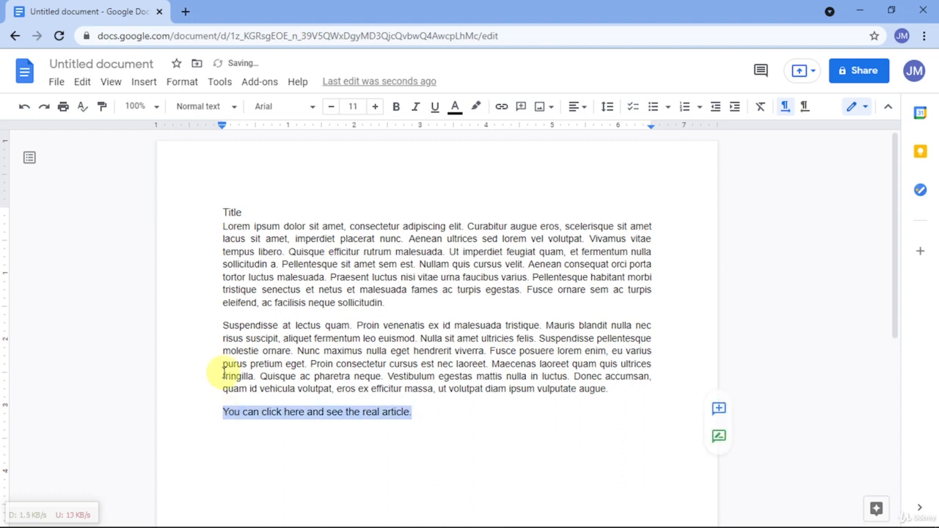
pyautogui.click(145, 82)
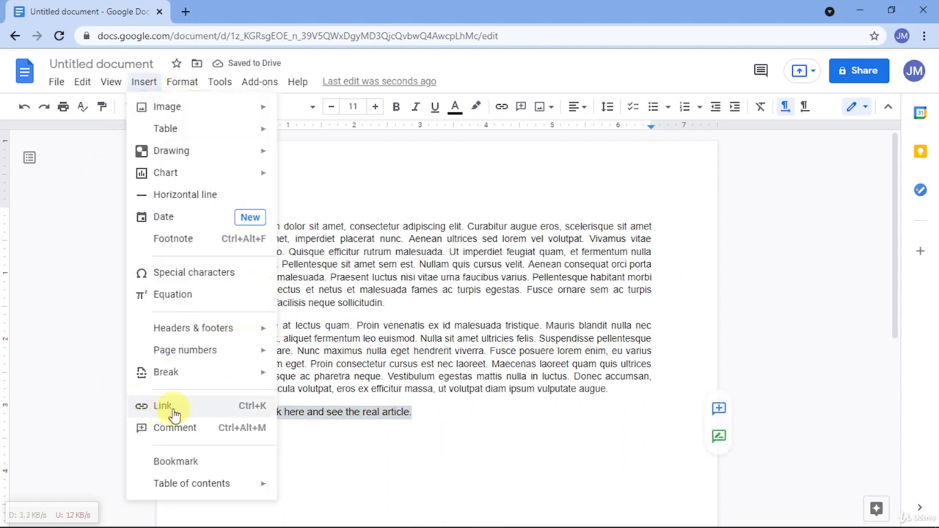
pyautogui.click(245, 412)
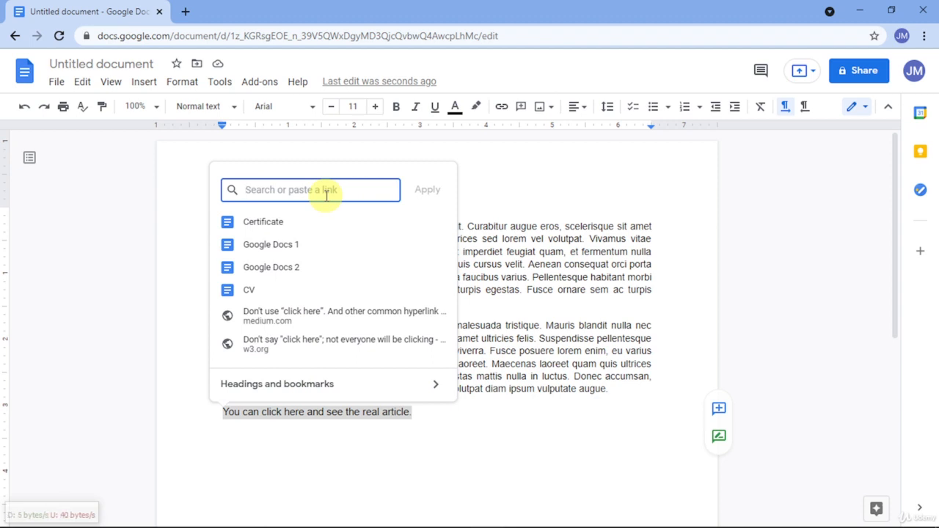
pyautogui.write('google')
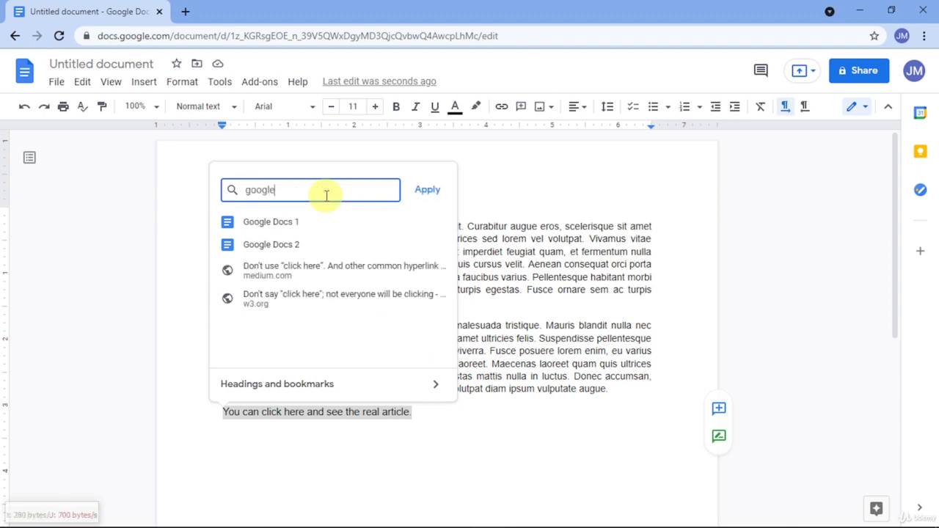
pyautogui.write('.com')
pyautogui.press('BackSpace')
pyautogui.press('BackSpace')
pyautogui.press('BackSpace')
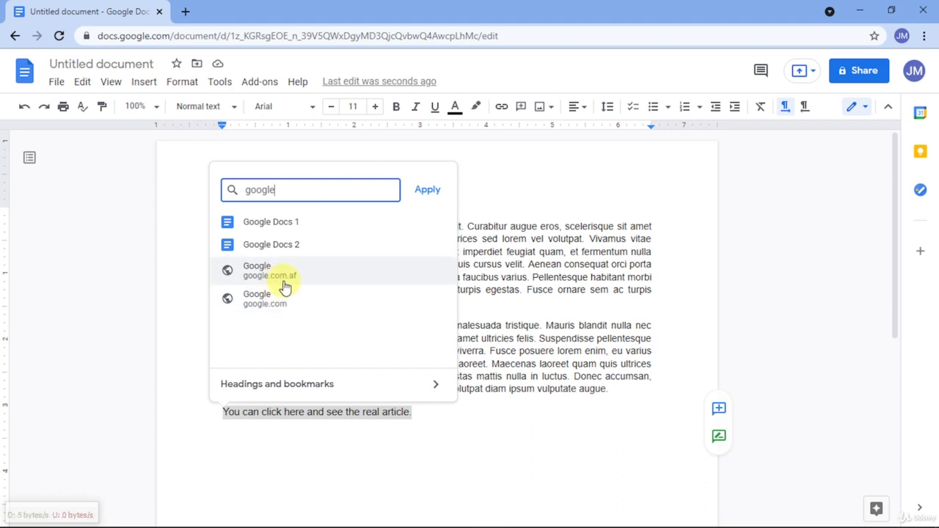
pyautogui.click(286, 307)
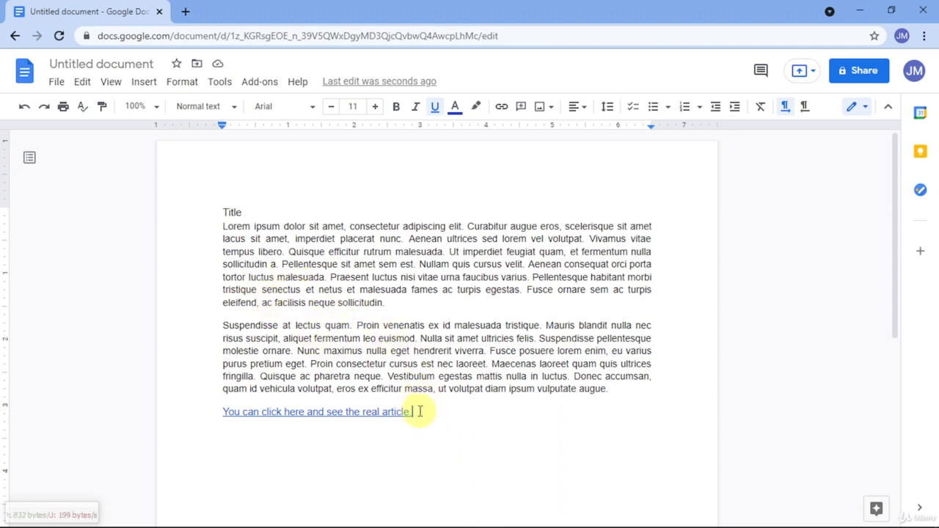
# Examine the linked sentence's preview and its link editing options, including the headings and bookmarks targets.
pyautogui.moveTo(419, 411); pyautogui.dragTo(215, 413)
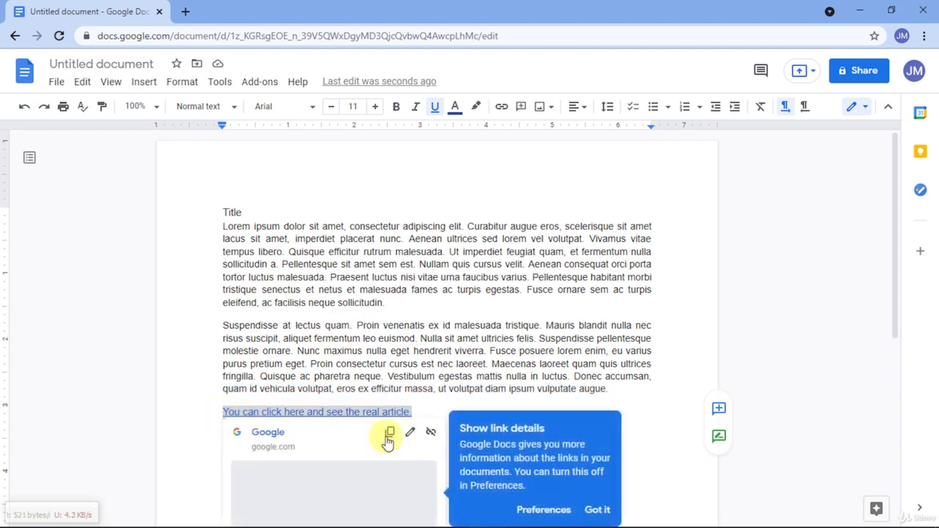
pyautogui.scroll(-2, 387, 439)
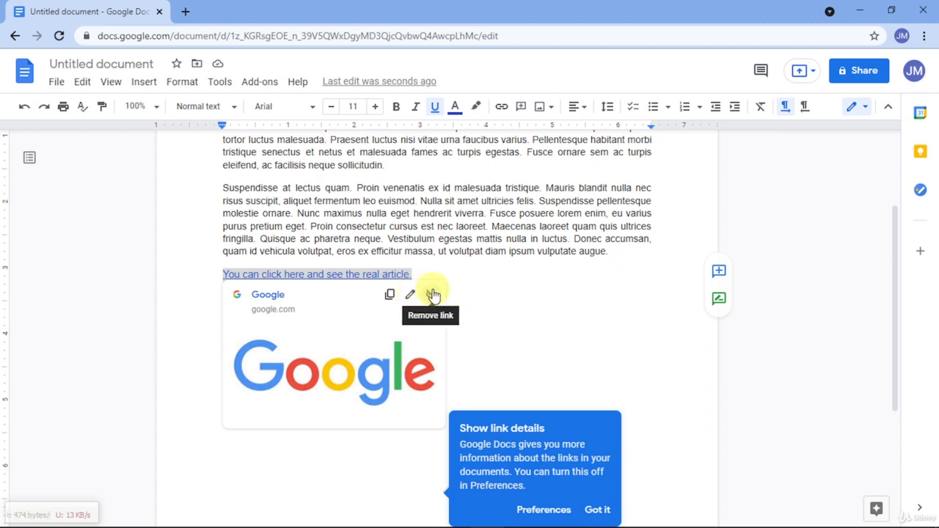
pyautogui.click(411, 294)
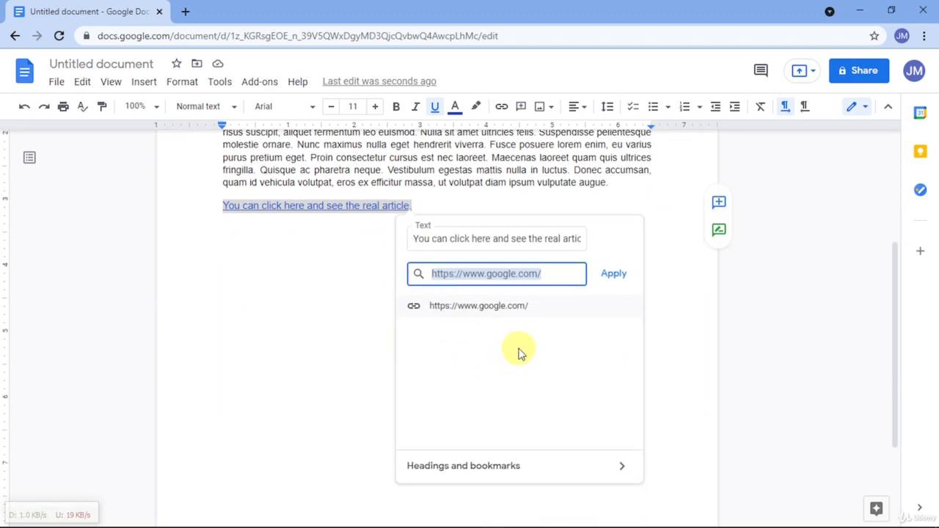
pyautogui.click(472, 470)
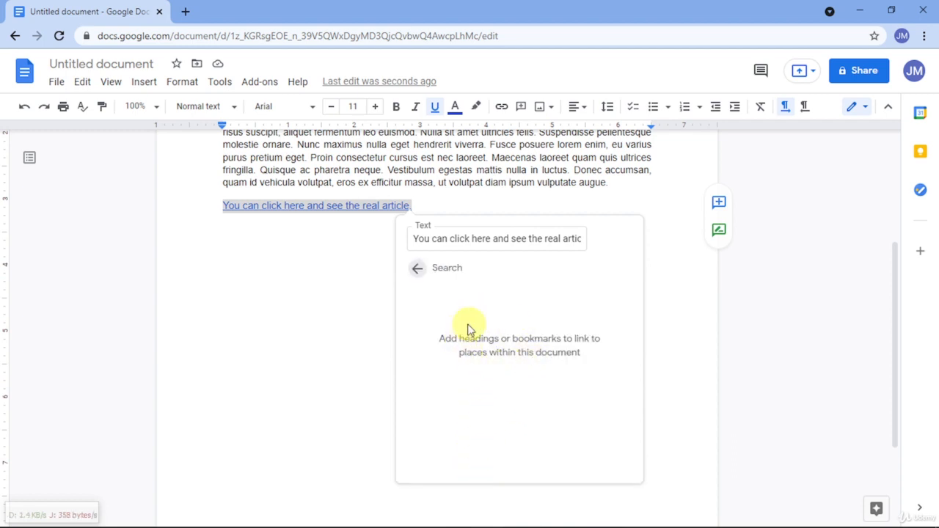
pyautogui.click(281, 324)
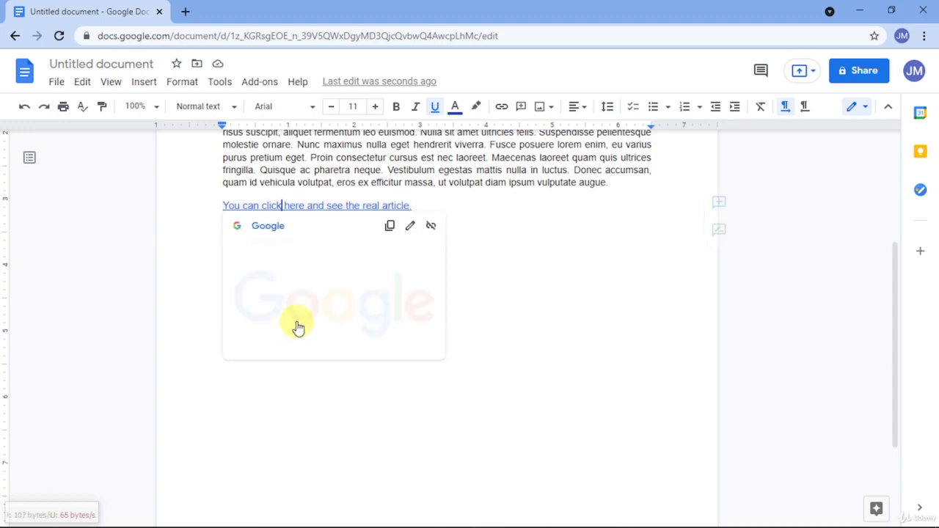
pyautogui.click(528, 281)
pyautogui.scroll(2, 528, 281)
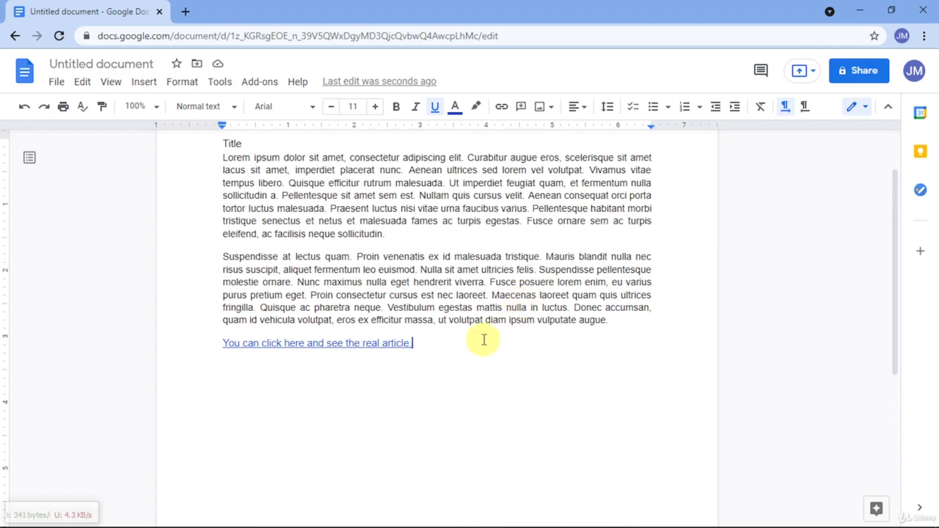
pyautogui.moveTo(434, 345); pyautogui.dragTo(205, 341)
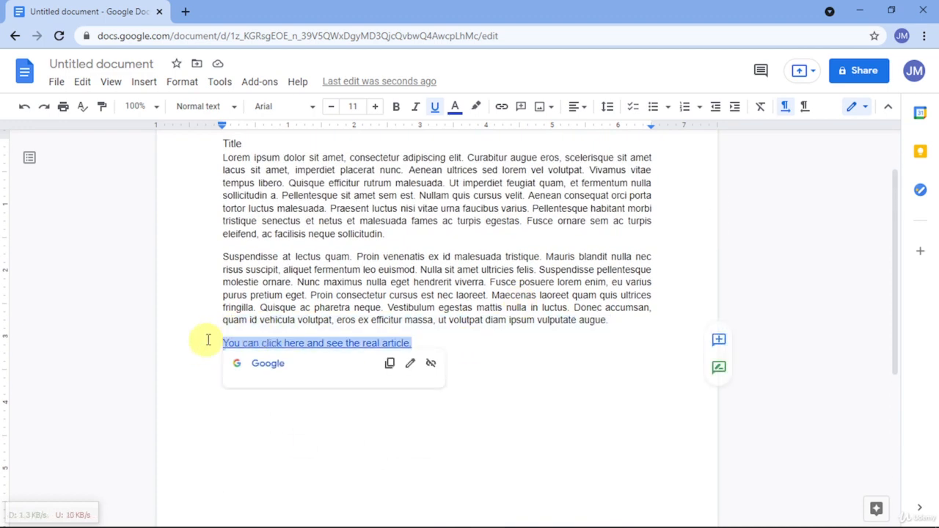
pyautogui.click(144, 81)
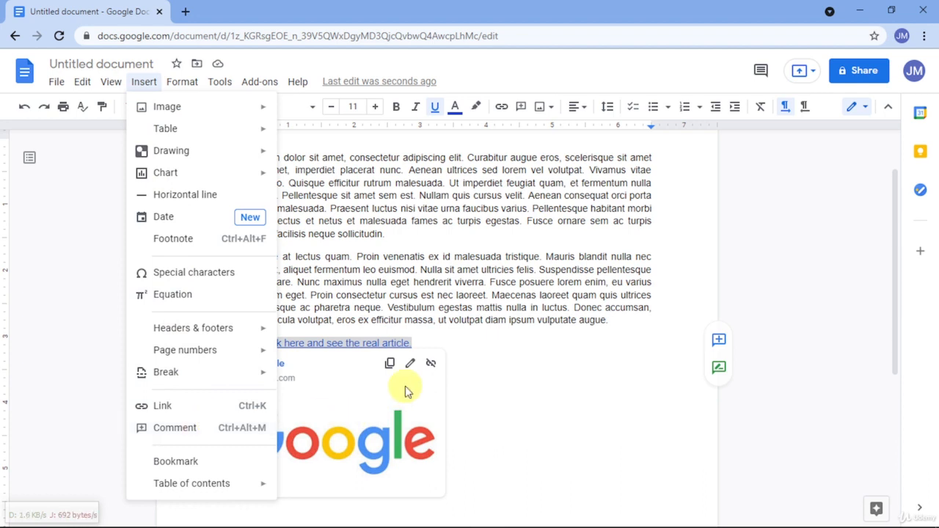
pyautogui.click(466, 322)
# Post the comment "This part is not good enough." on the last word of the first lorem ipsum paragraph.
pyautogui.click(473, 307)
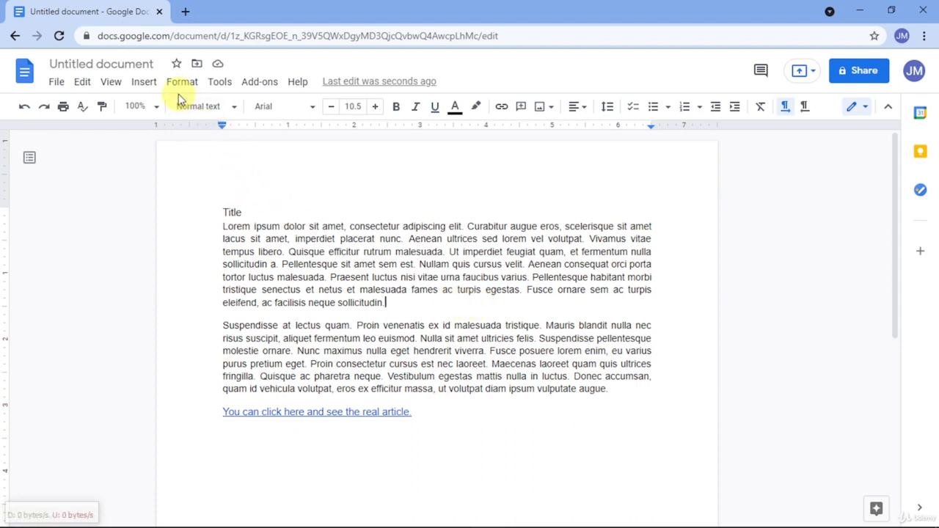
pyautogui.click(146, 84)
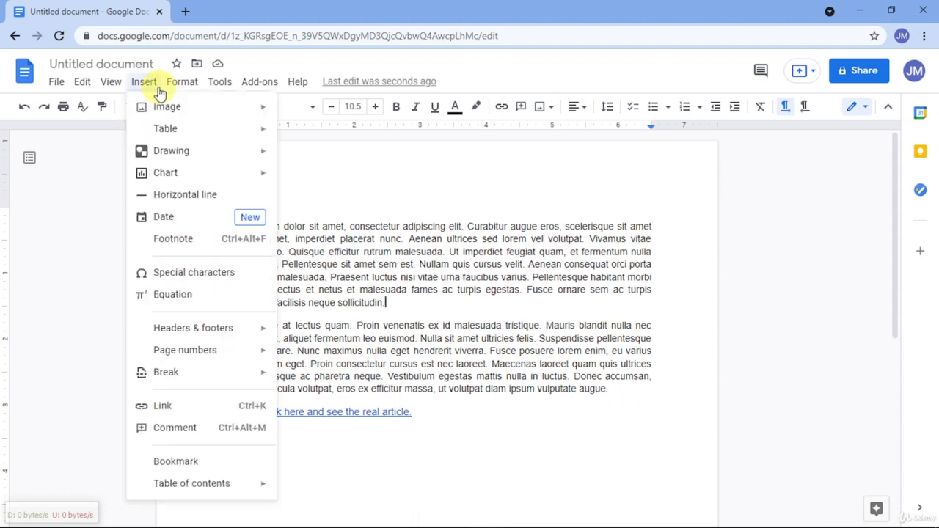
pyautogui.click(174, 430)
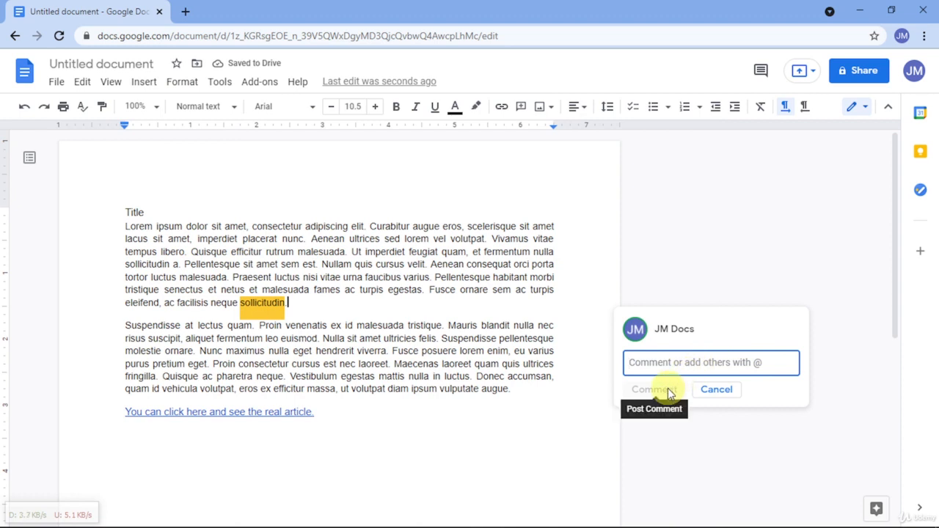
pyautogui.write('This ')
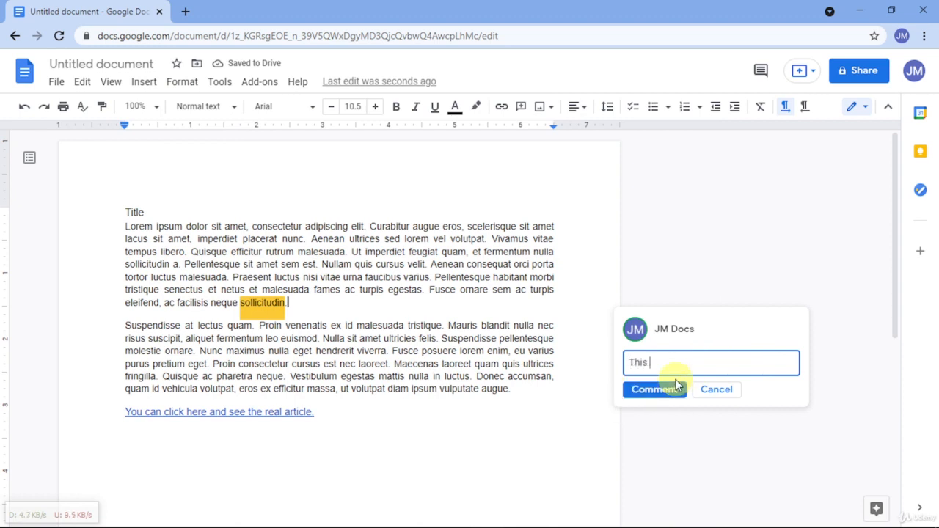
pyautogui.write('part is not')
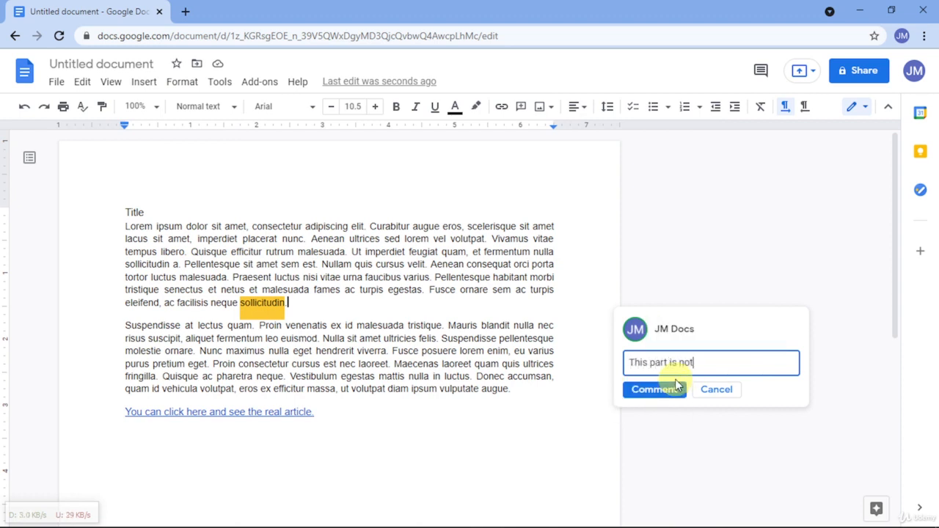
pyautogui.write(' good enough.')
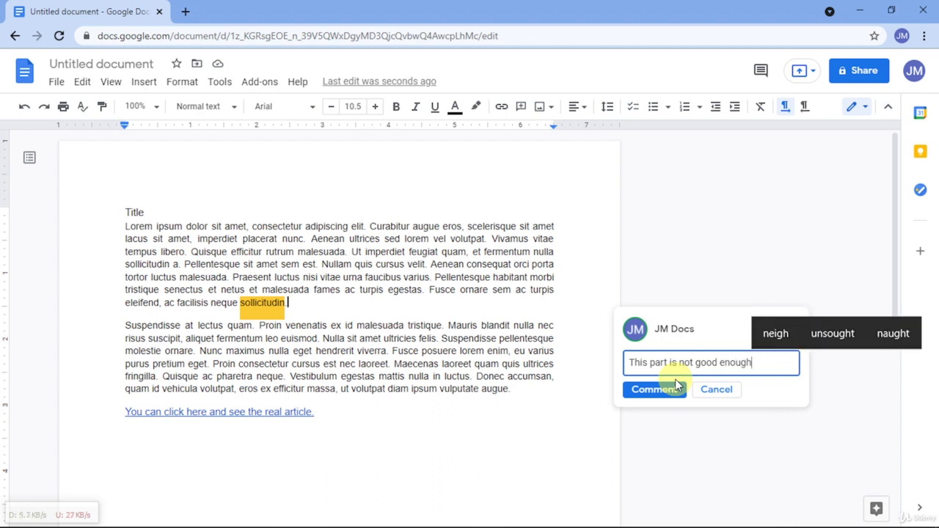
pyautogui.click(658, 391)
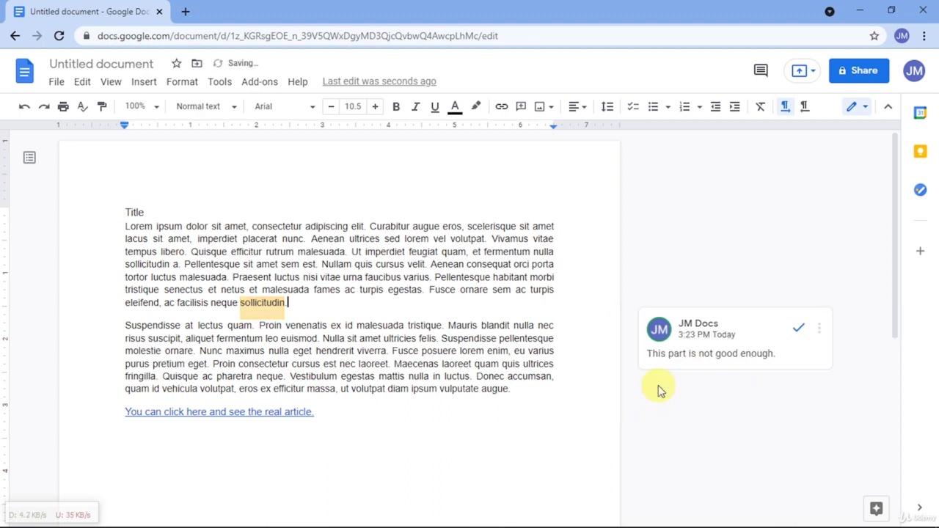
# Delete the comment thread on the last word of the first lorem ipsum paragraph.
pyautogui.click(818, 329)
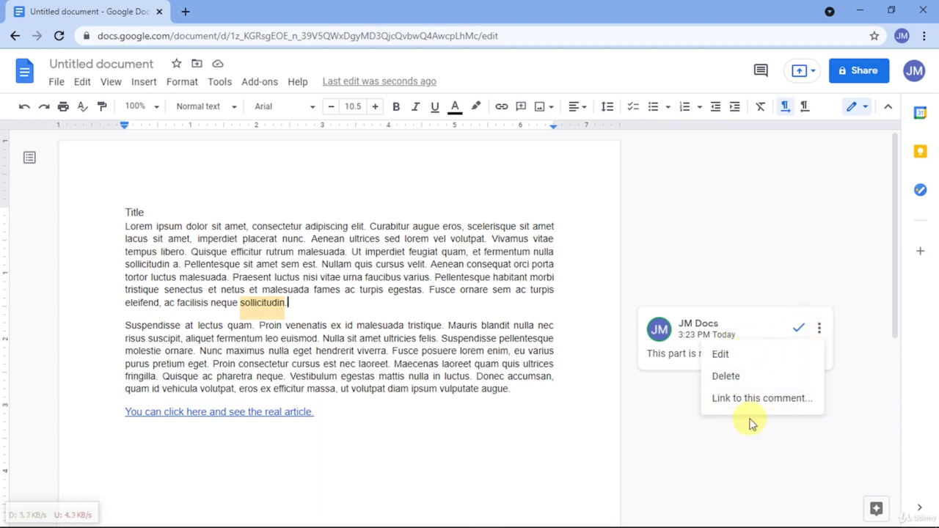
pyautogui.click(678, 367)
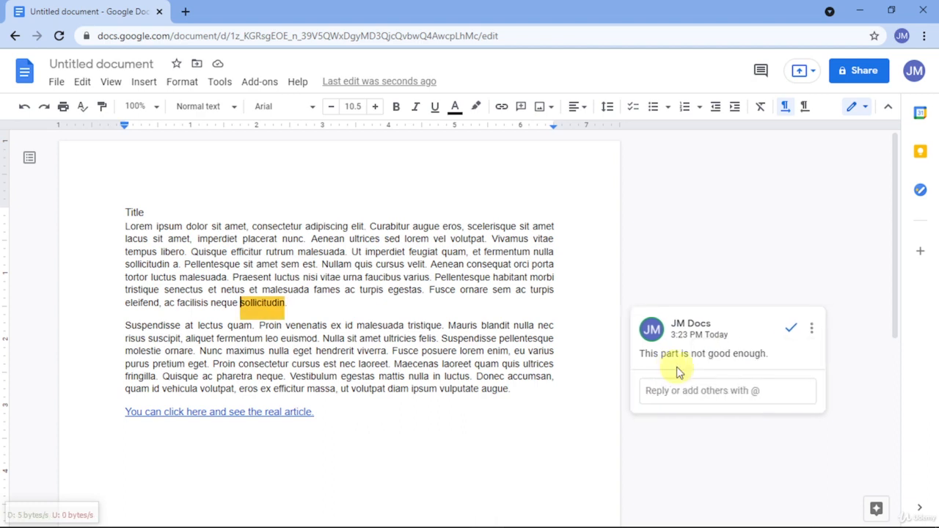
pyautogui.click(796, 327)
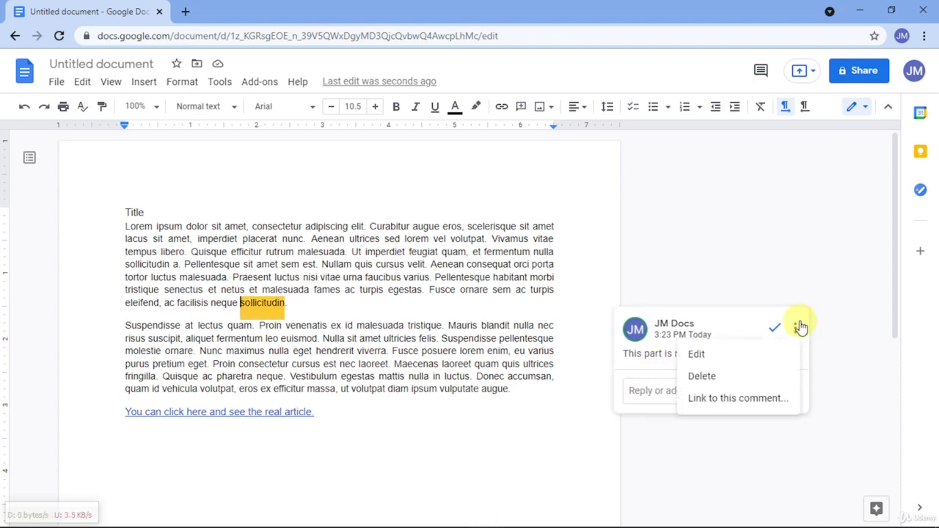
pyautogui.click(744, 381)
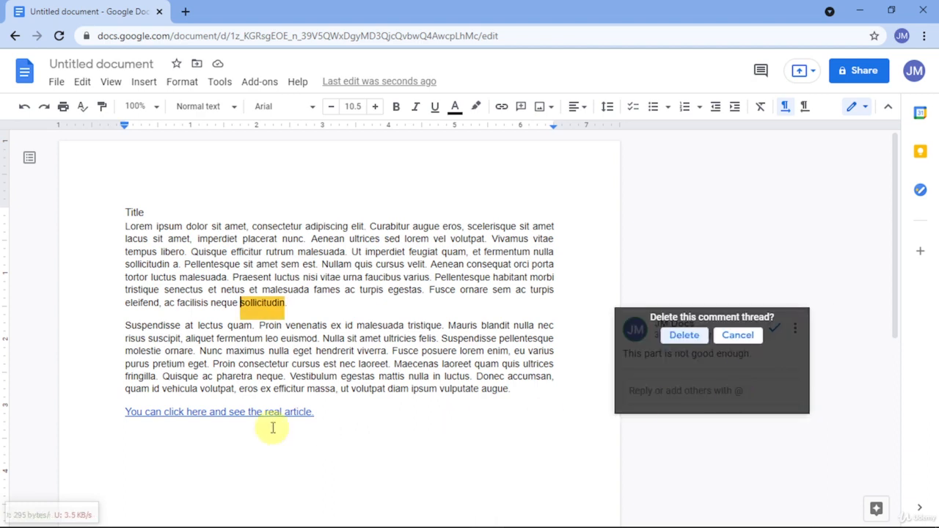
pyautogui.click(673, 335)
pyautogui.click(154, 84)
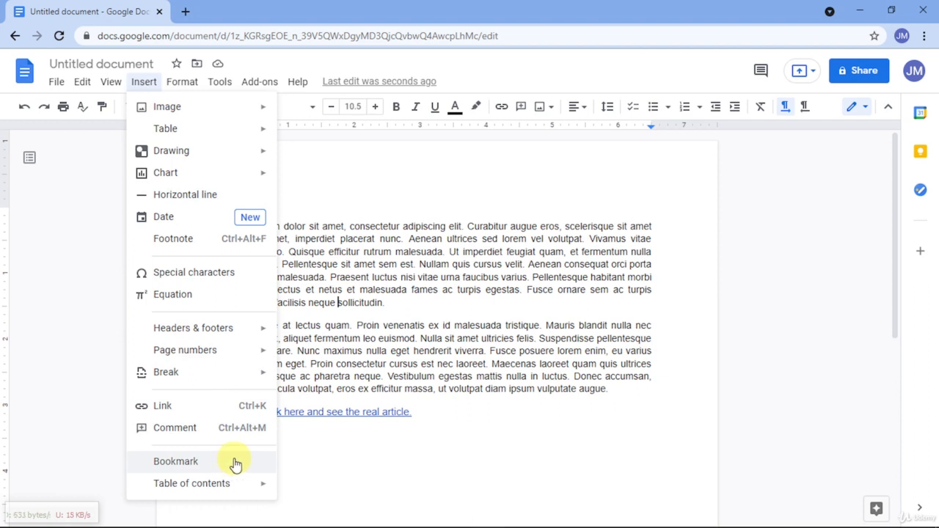
pyautogui.click(372, 292)
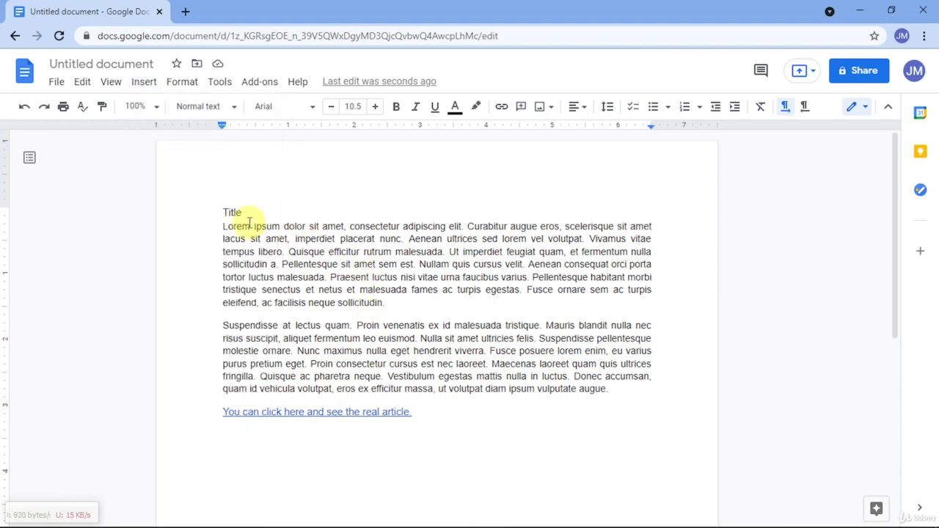
pyautogui.click(225, 226)
pyautogui.click(246, 208)
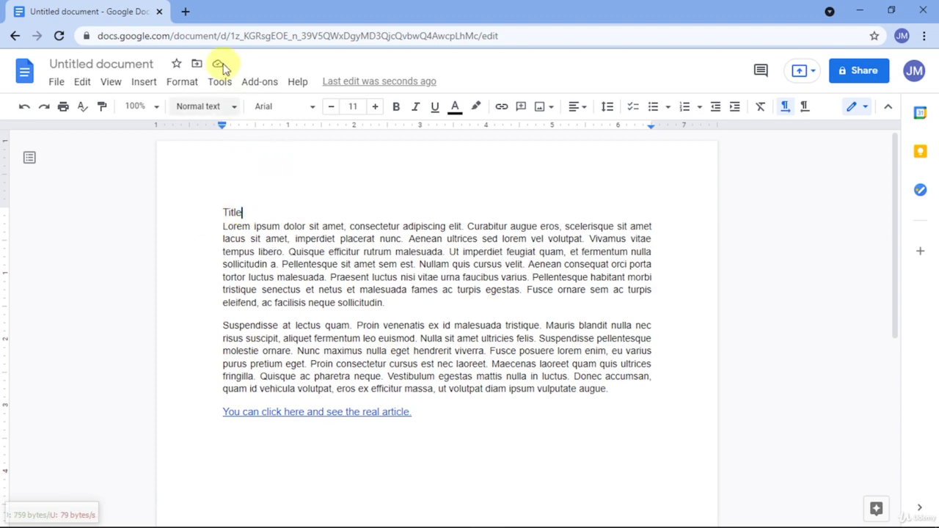
pyautogui.click(144, 81)
pyautogui.click(201, 438)
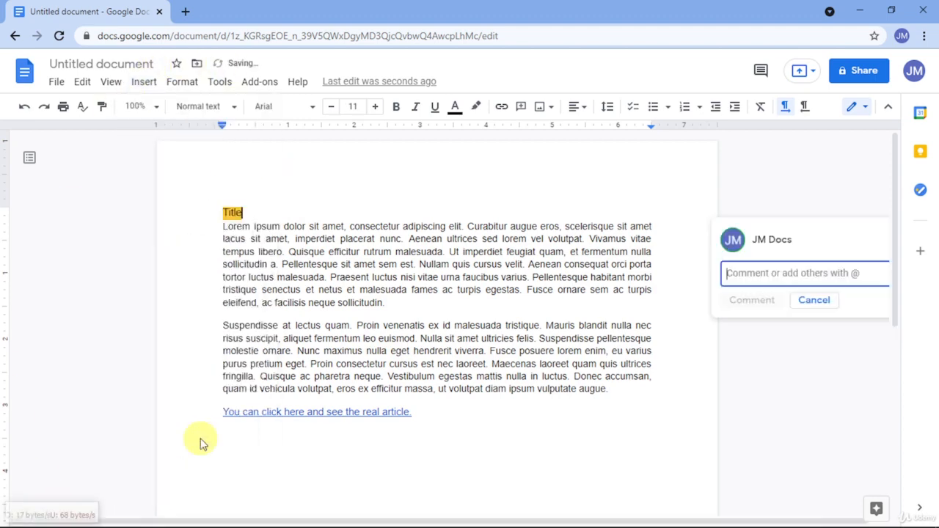
pyautogui.moveTo(202, 456); pyautogui.dragTo(299, 420)
pyautogui.click(299, 416)
# Insert a bookmark at the end of the word "Title" on the document's first line.
pyautogui.click(242, 213)
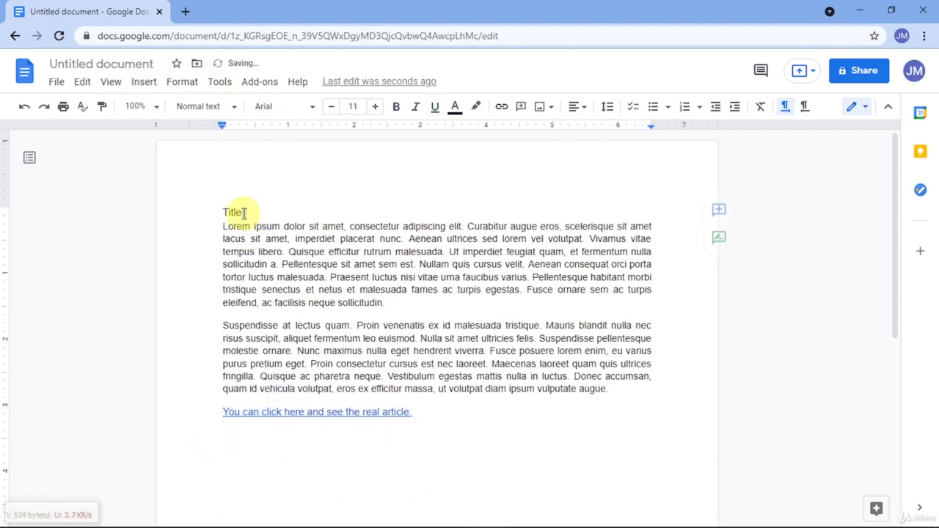
pyautogui.click(141, 83)
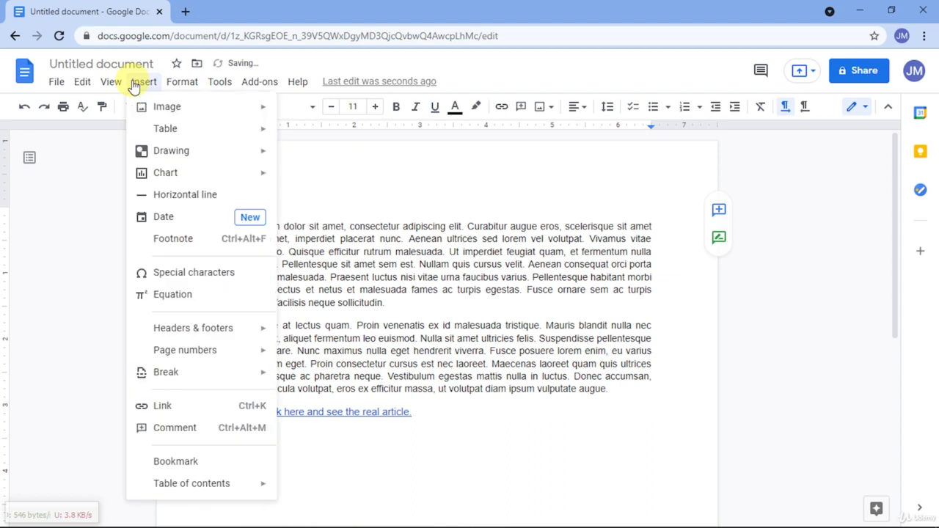
pyautogui.click(206, 461)
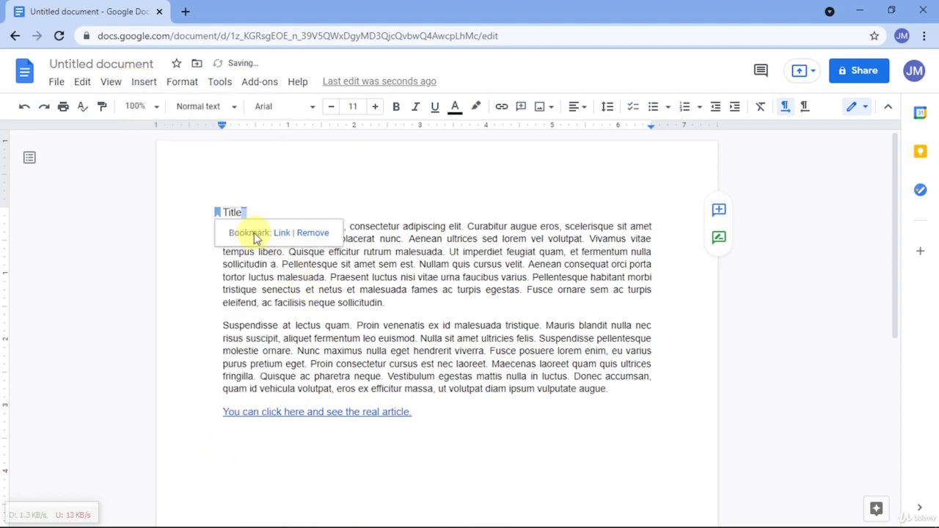
pyautogui.click(249, 267)
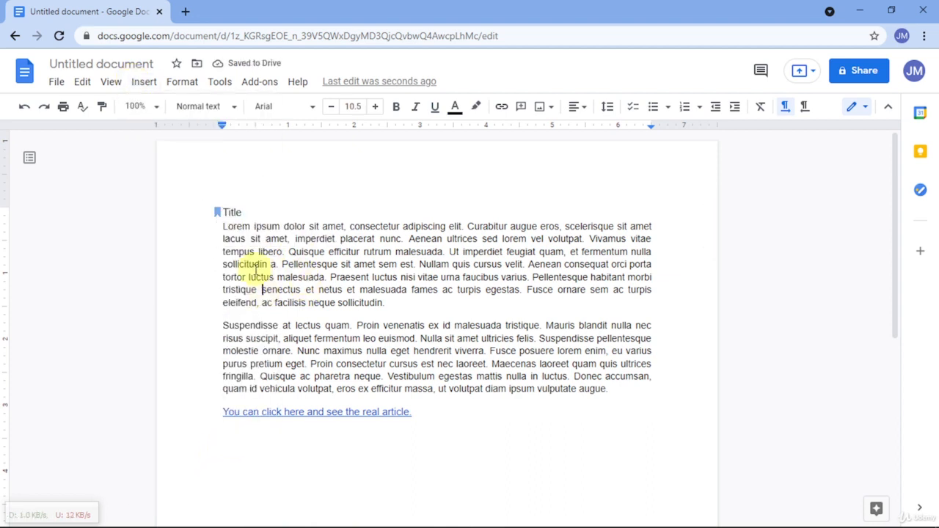
# Follow the link of the bookmark on the "Title" line and copy its link address.
pyautogui.click(216, 218)
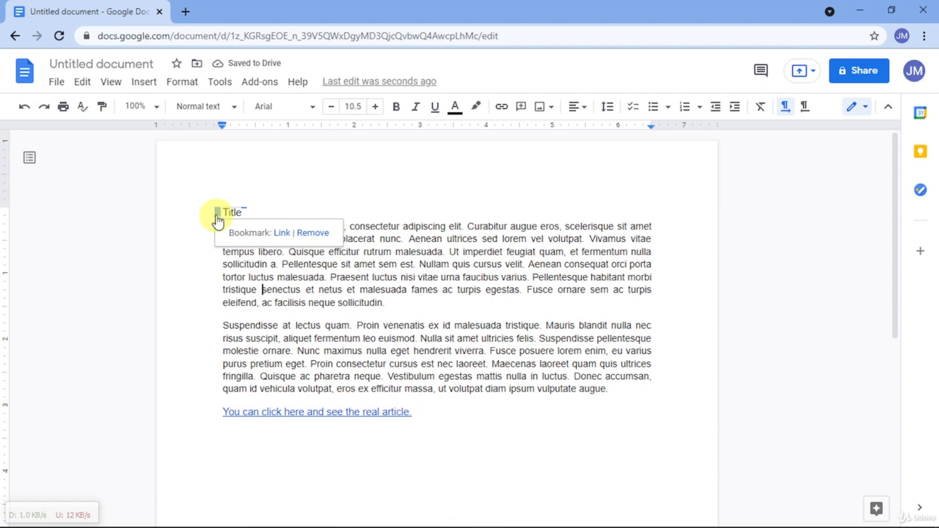
pyautogui.click(283, 235)
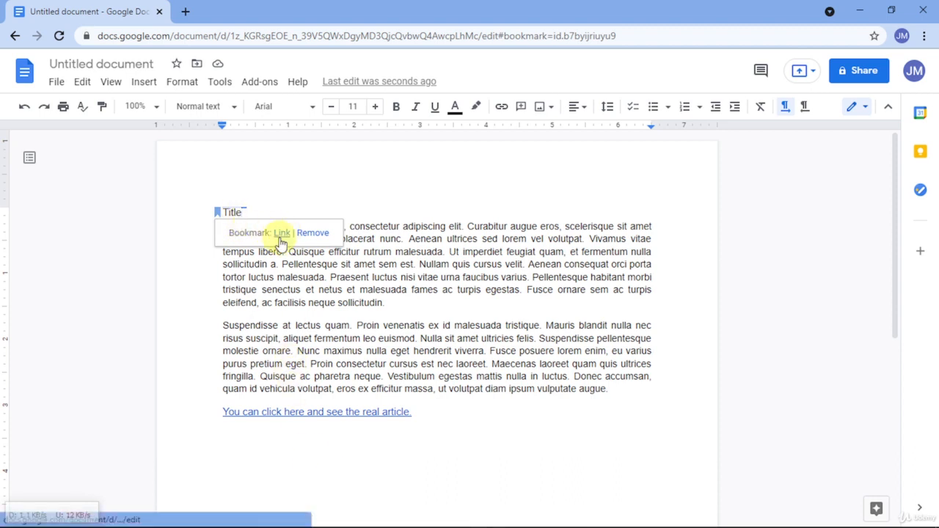
pyautogui.rightClick(280, 233)
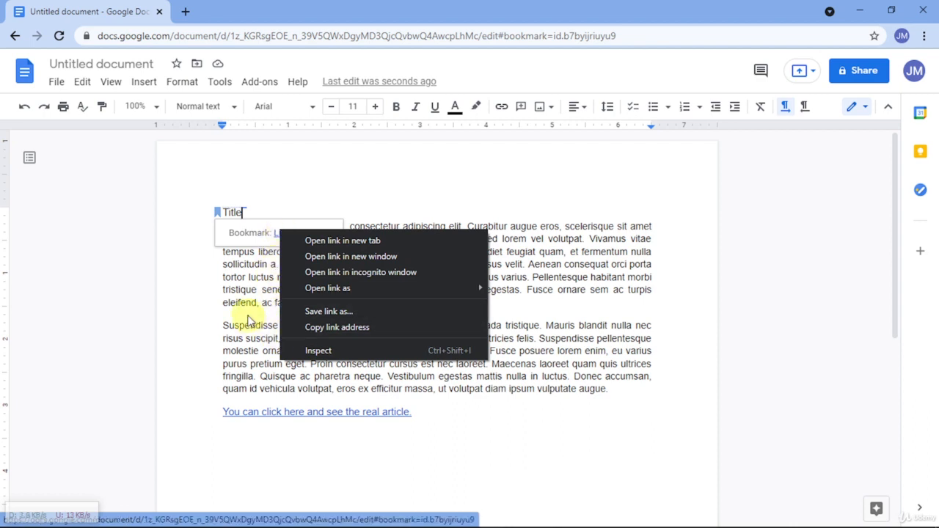
pyautogui.click(306, 327)
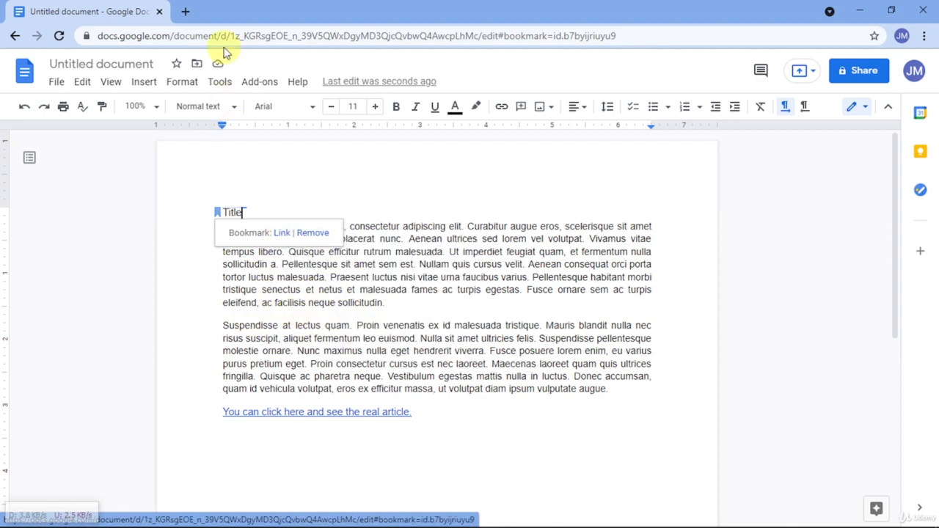
# Test the copied bookmark link in a new browser tab, closing that tab once the document has loaded.
pyautogui.click(185, 11)
pyautogui.hotkey('ctrl', 'v')
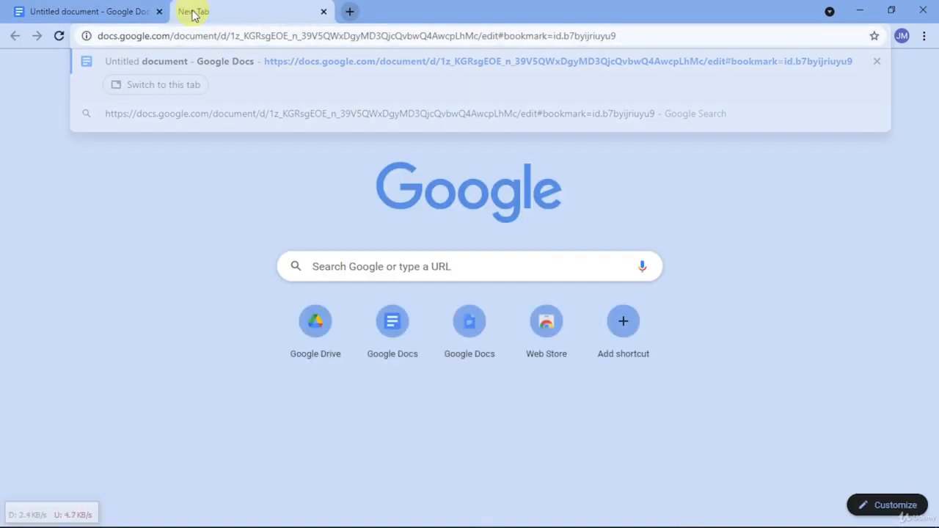
pyautogui.press('Return')
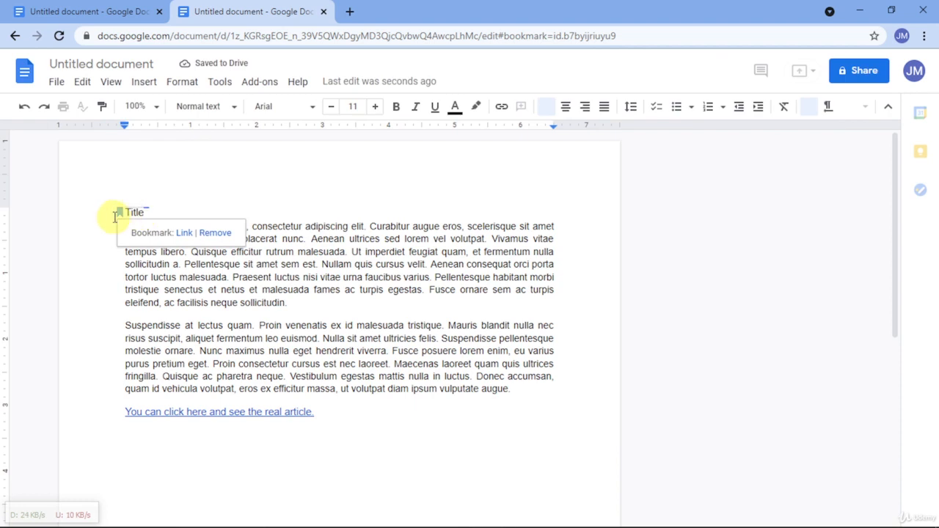
pyautogui.click(323, 11)
pyautogui.click(112, 81)
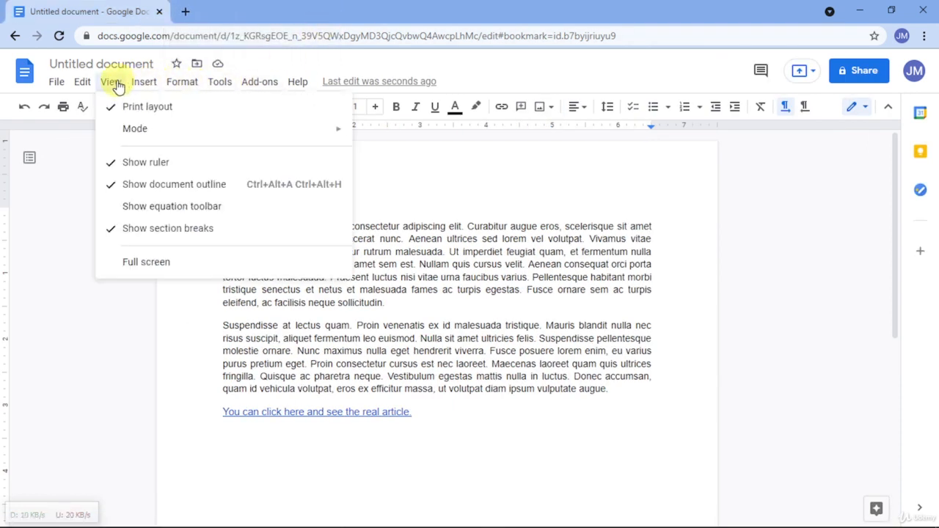
pyautogui.moveTo(139, 86)
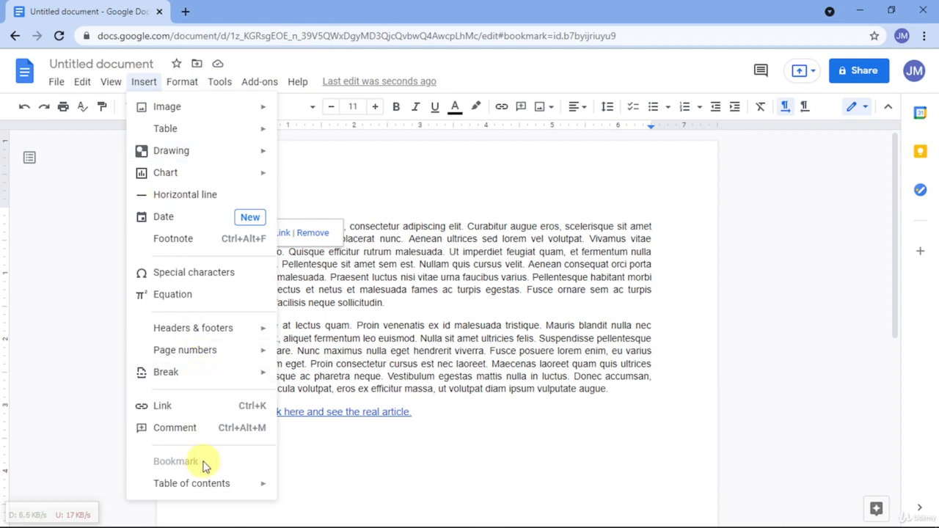
pyautogui.moveTo(218, 488)
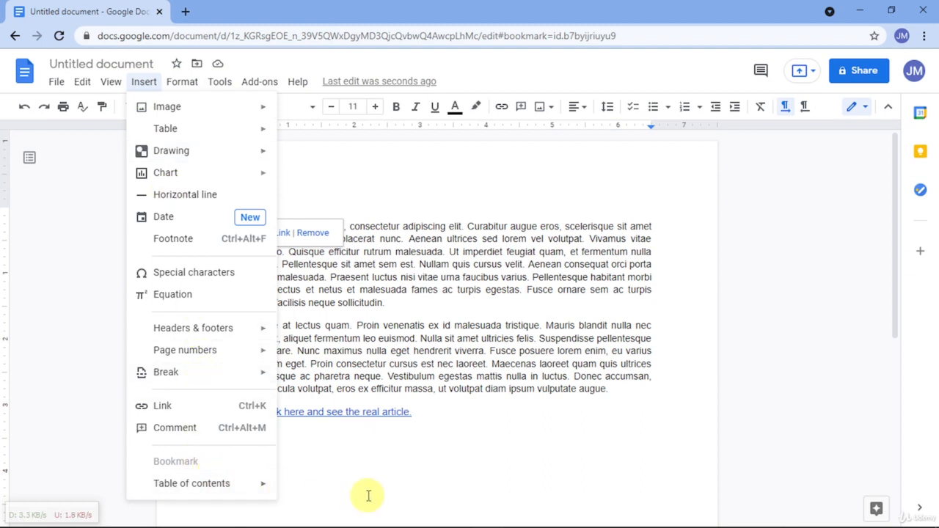
pyautogui.click(583, 526)
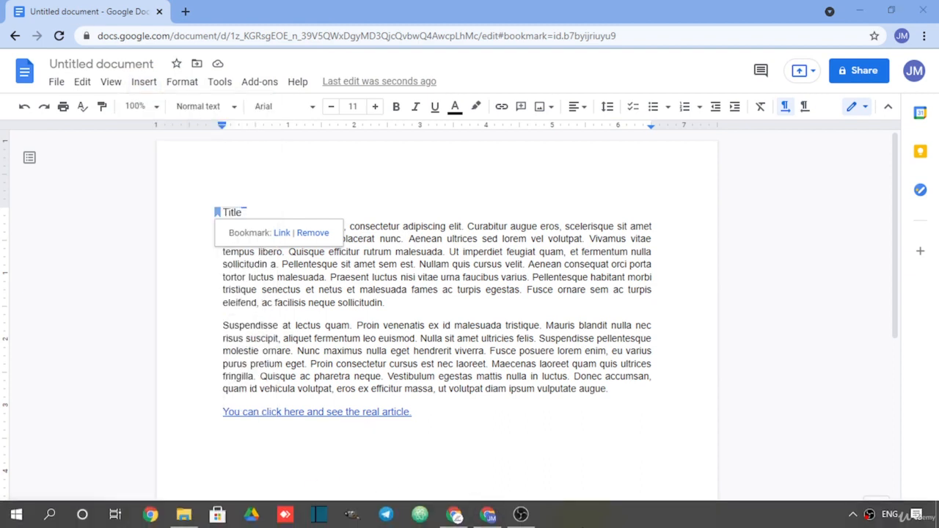